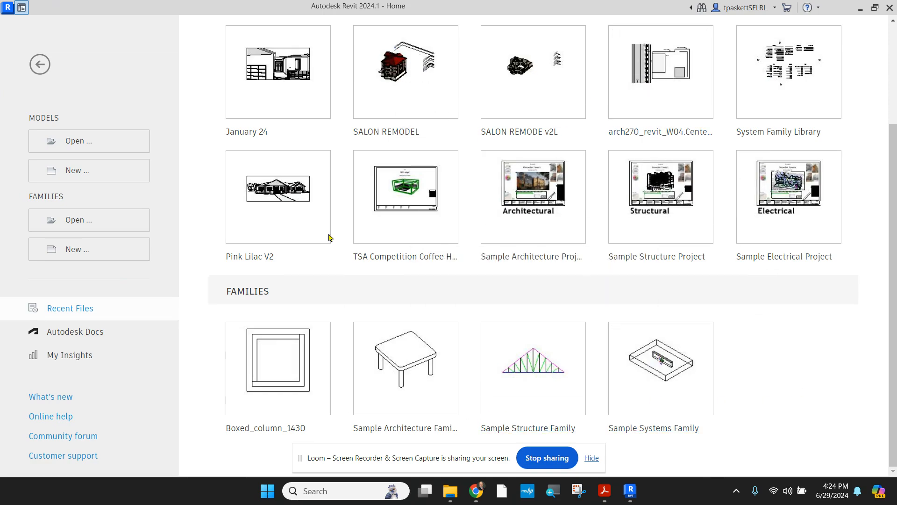
# Look over the recent files, start a new model project and check the built-in template choices.
pyautogui.scroll(3, 275, 177)
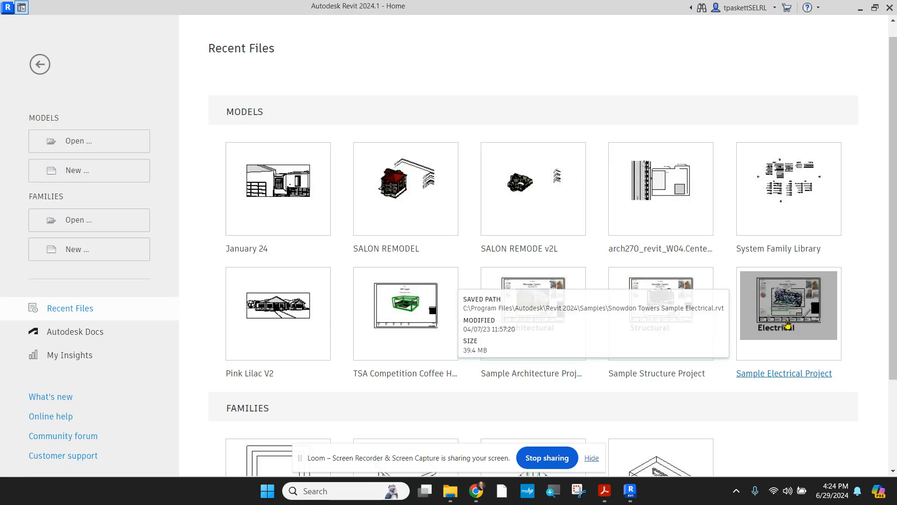
pyautogui.scroll(-2, 514, 271)
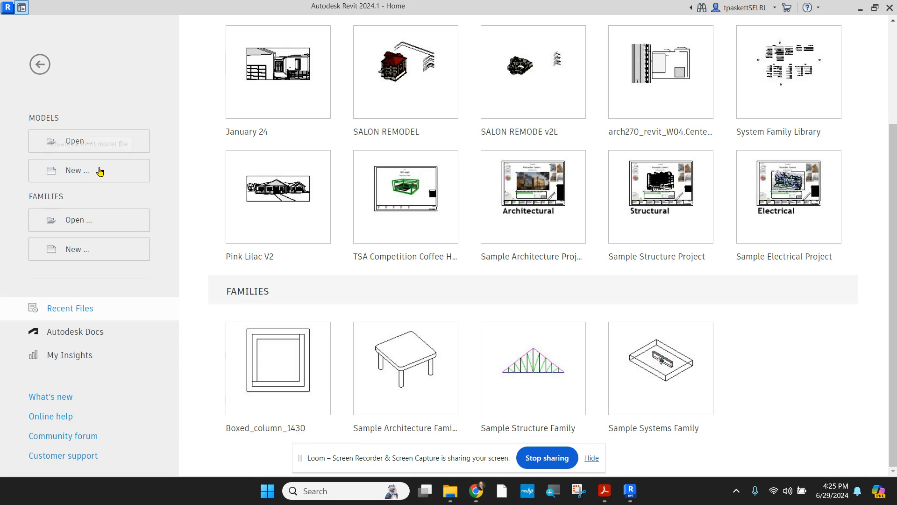
pyautogui.click(72, 175)
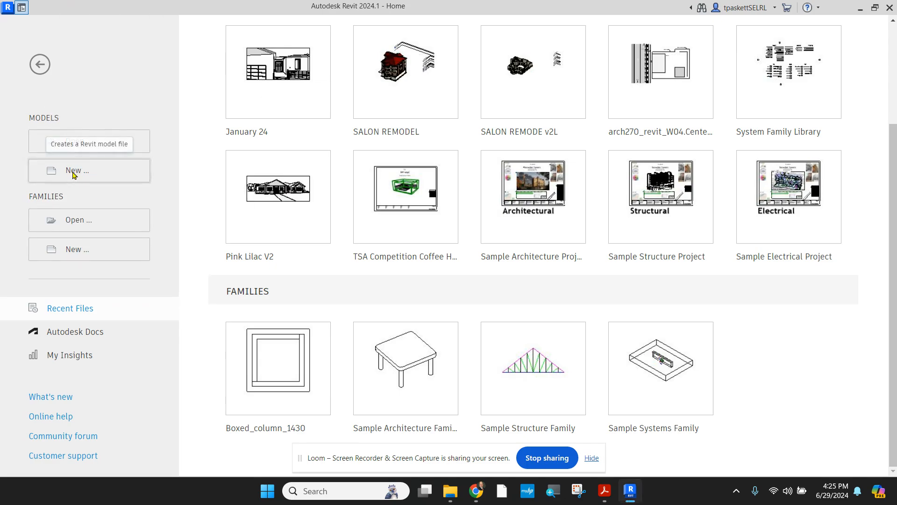
pyautogui.moveTo(332, 97)
pyautogui.mouseDown()
pyautogui.moveTo(383, 104)
pyautogui.moveTo(321, 109)
pyautogui.mouseUp()
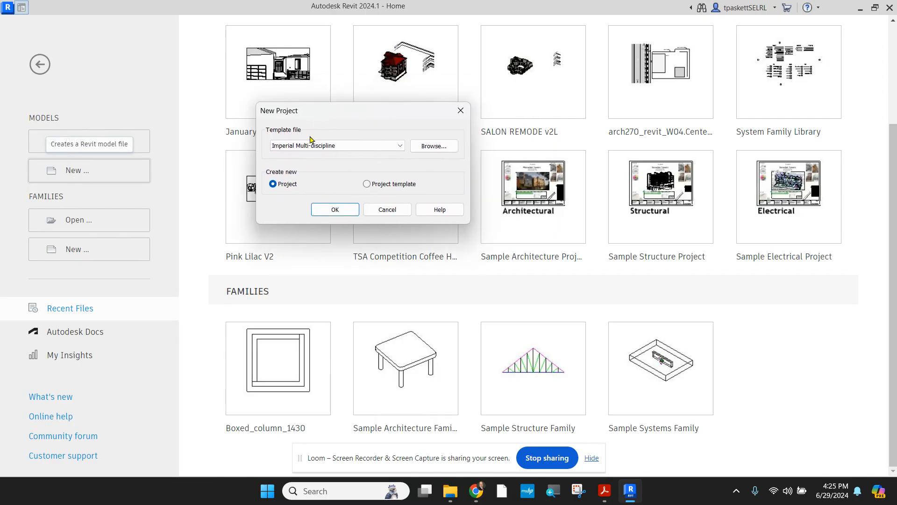
pyautogui.click(396, 148)
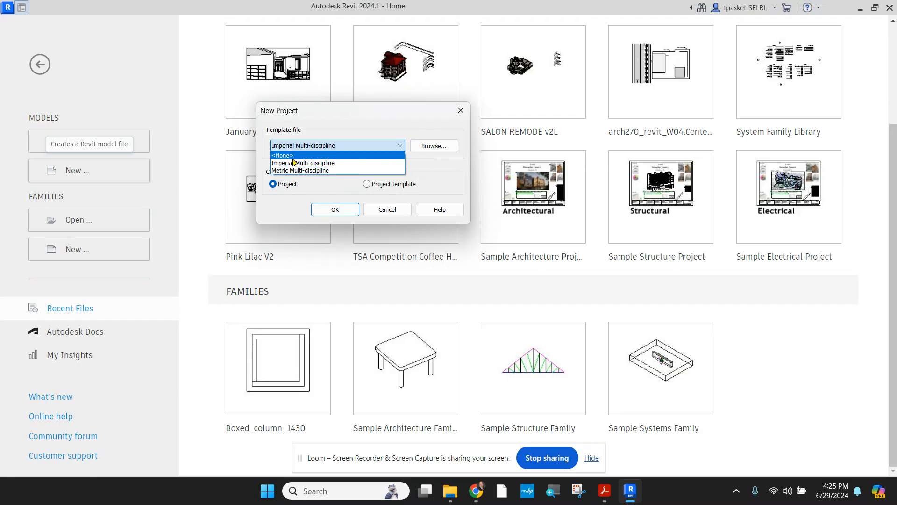
pyautogui.click(311, 109)
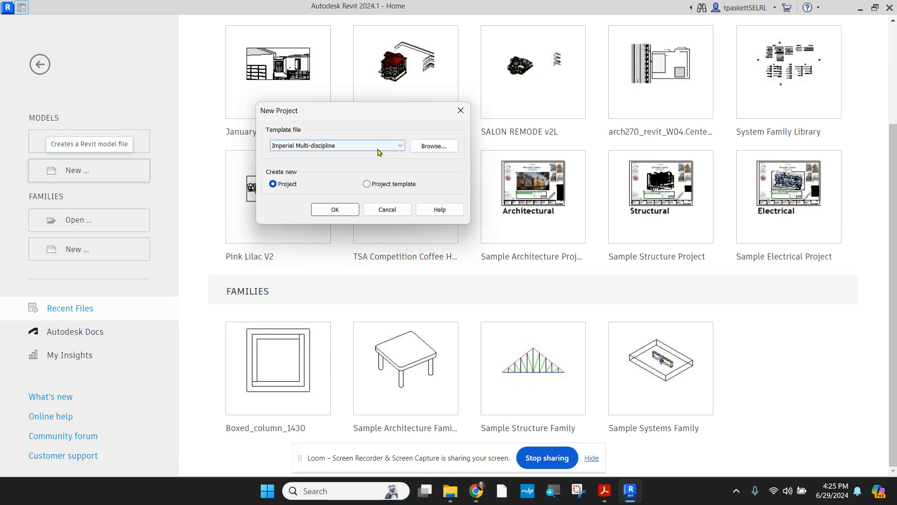
# Browse for a template file in the Interior Design house folder within the Granite School District OneDrive's Desktop folder.
pyautogui.click(433, 146)
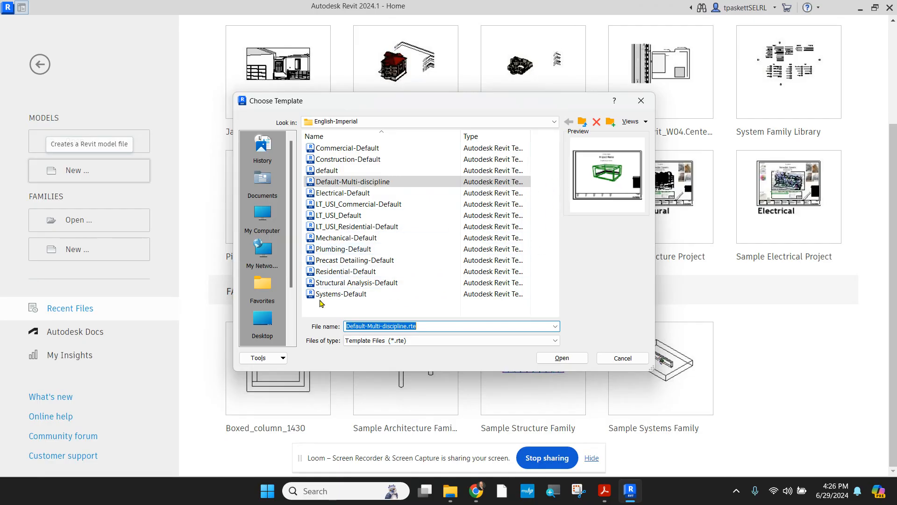
pyautogui.scroll(-2, 261, 255)
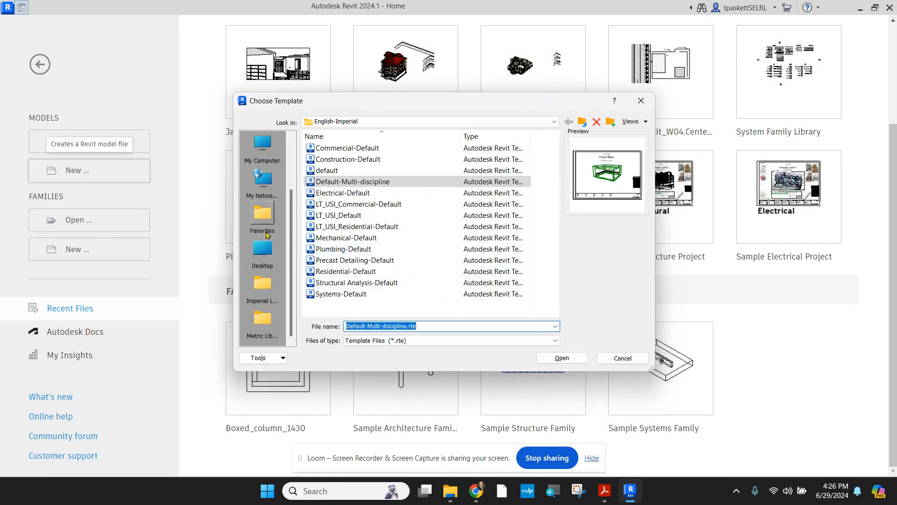
pyautogui.scroll(2, 265, 327)
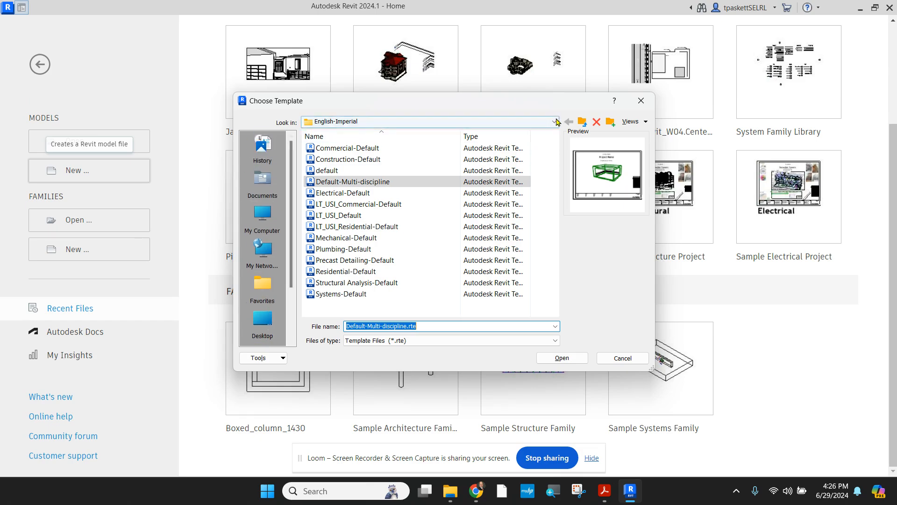
pyautogui.click(529, 122)
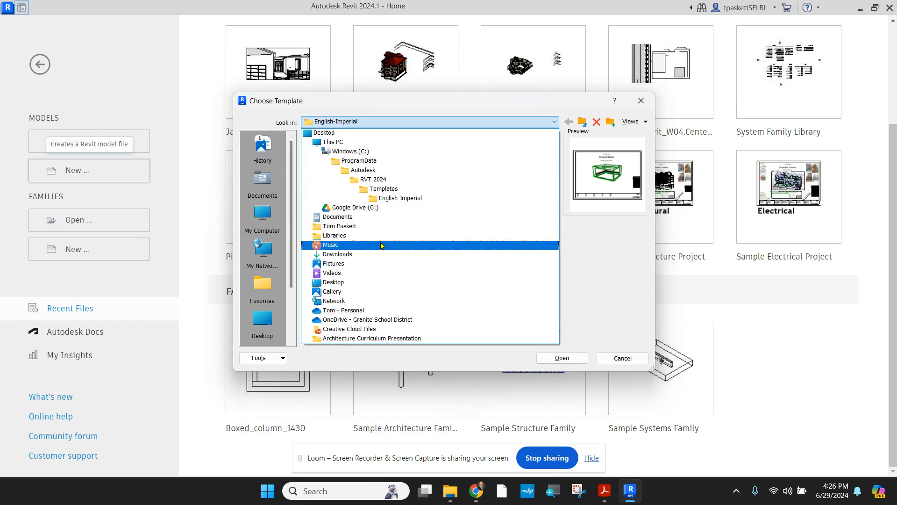
pyautogui.click(367, 321)
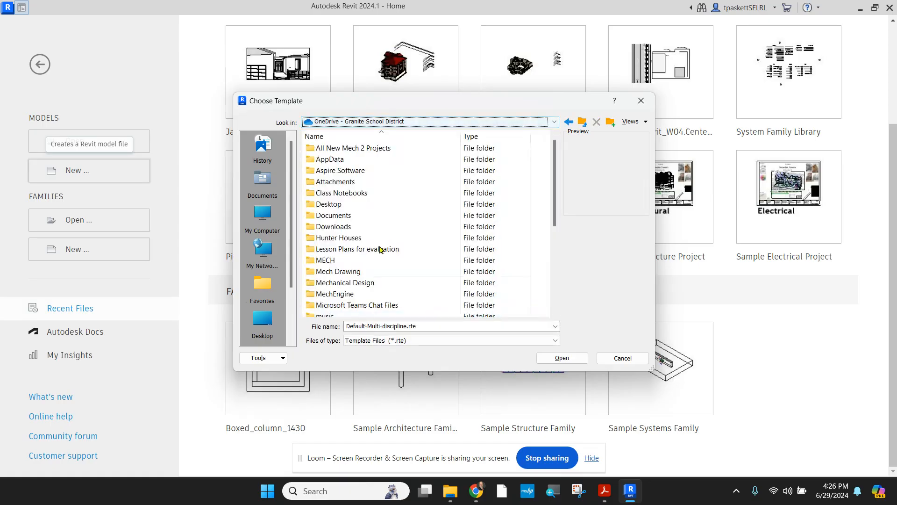
pyautogui.doubleClick(332, 204)
pyautogui.doubleClick(347, 149)
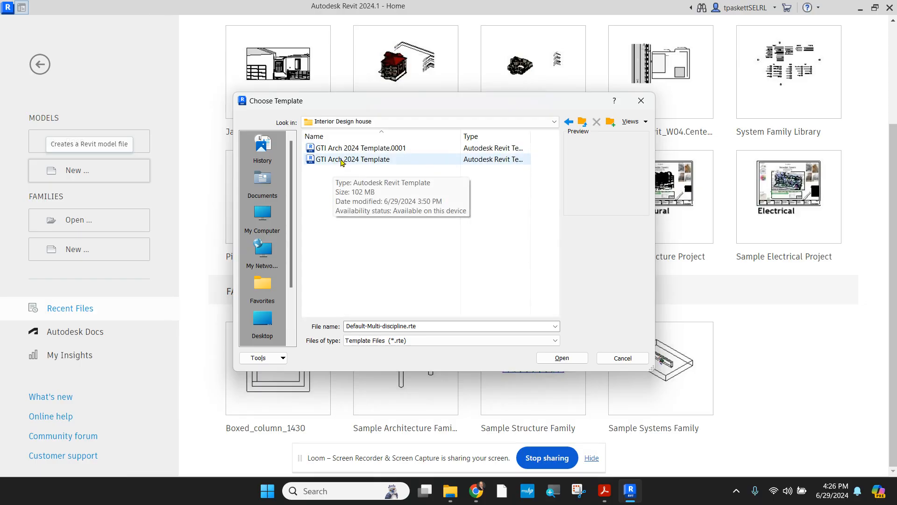
# Create the new project from the GTI Arch 2024 Template.
pyautogui.click(342, 160)
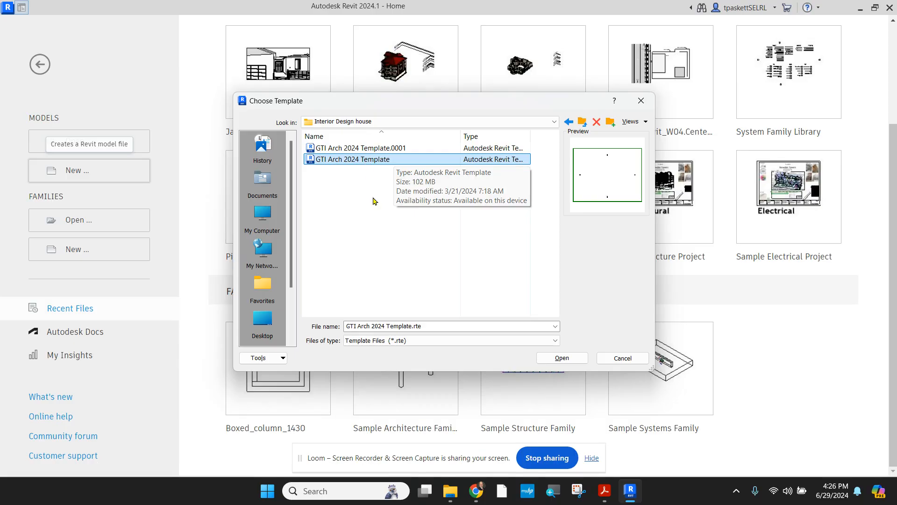
pyautogui.click(571, 360)
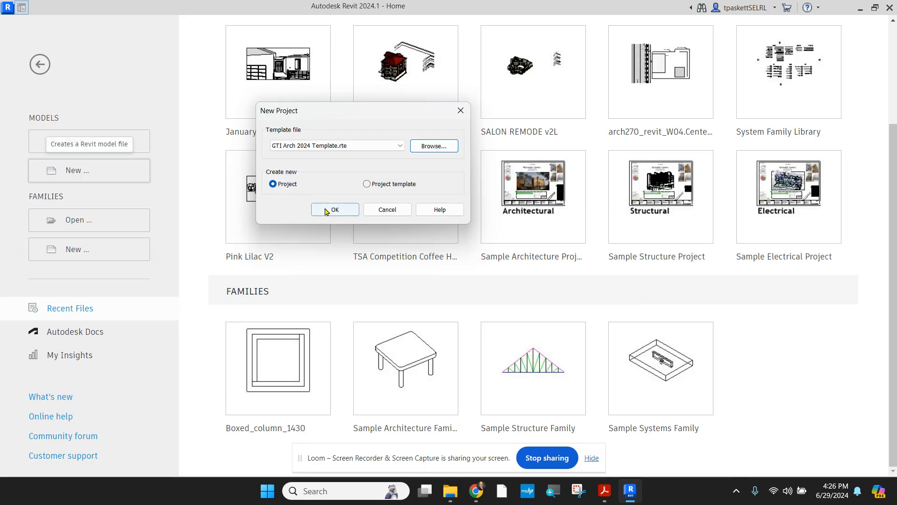
pyautogui.click(326, 210)
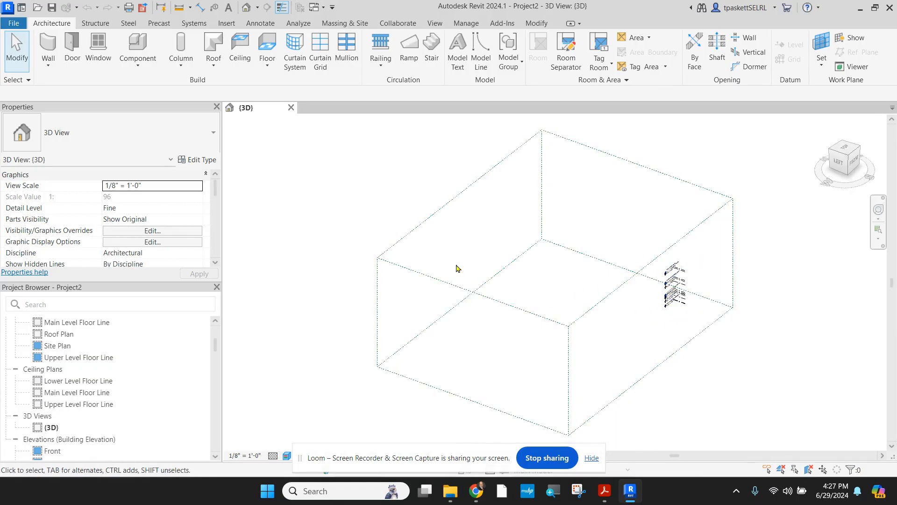
# Orient the 3D view to the Front face and examine the template's level markers.
pyautogui.moveTo(847, 166)
pyautogui.mouseDown()
pyautogui.moveTo(821, 157)
pyautogui.moveTo(852, 169)
pyautogui.moveTo(855, 162)
pyautogui.mouseUp()
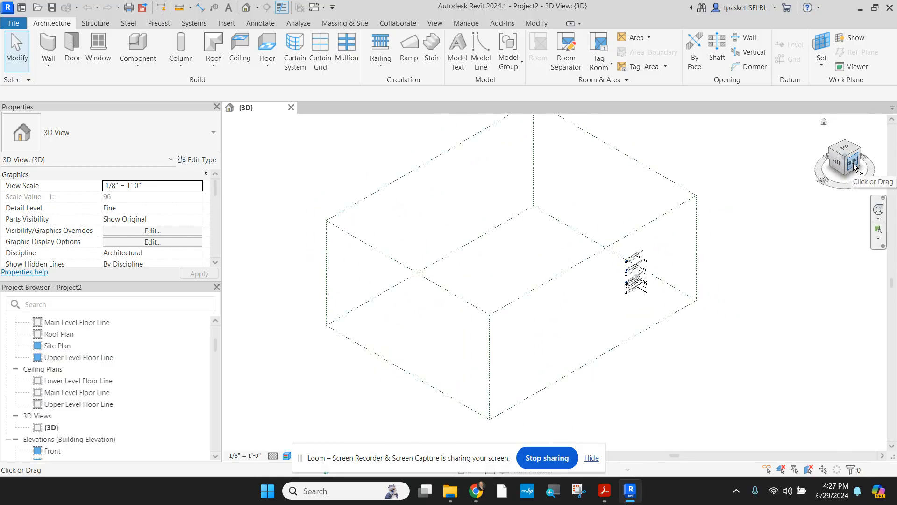
pyautogui.click(853, 163)
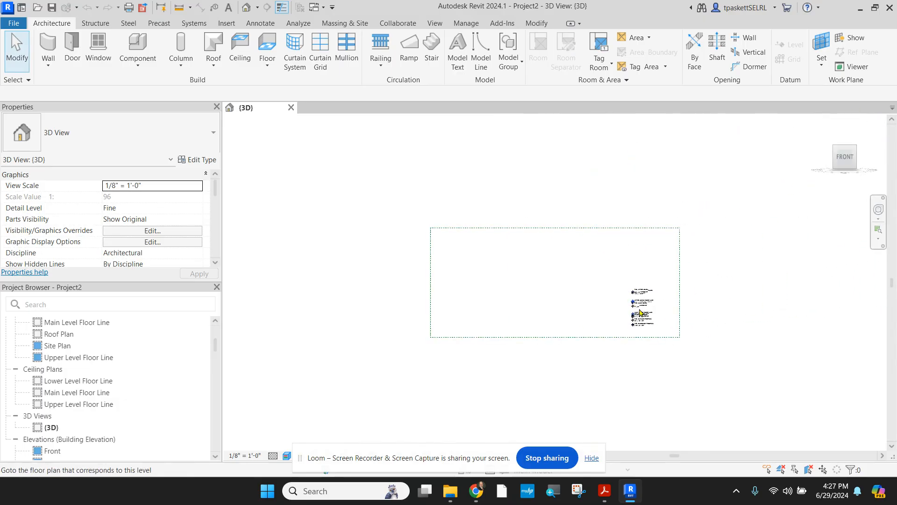
pyautogui.scroll(6, 652, 327)
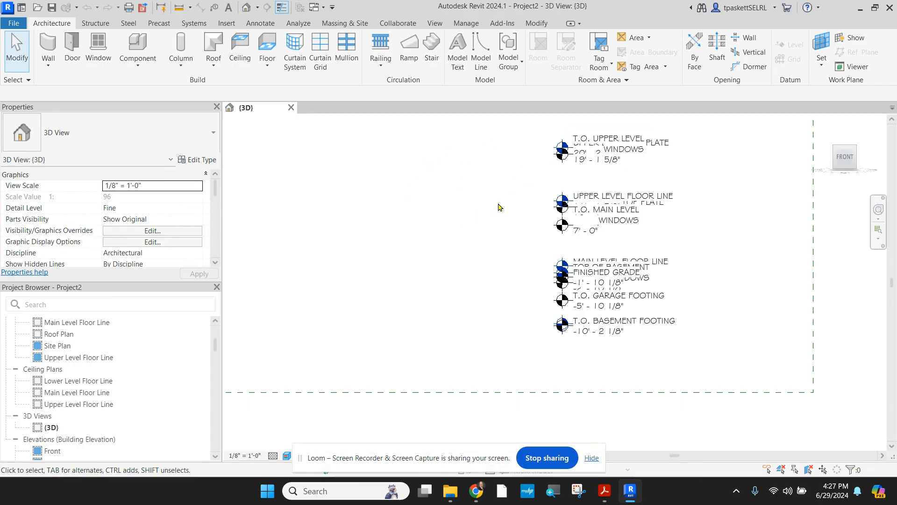
pyautogui.click(616, 198)
pyautogui.click(481, 232)
pyautogui.scroll(5, 480, 189)
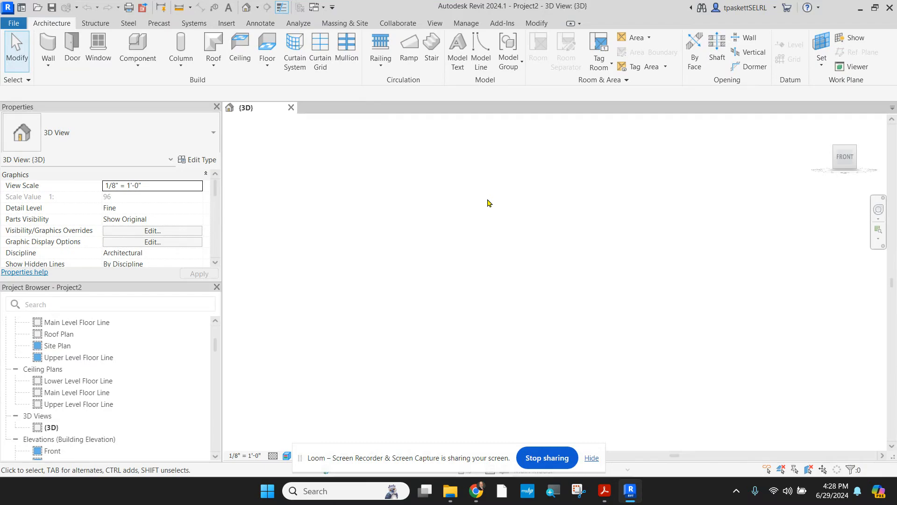
pyautogui.scroll(-8, 487, 203)
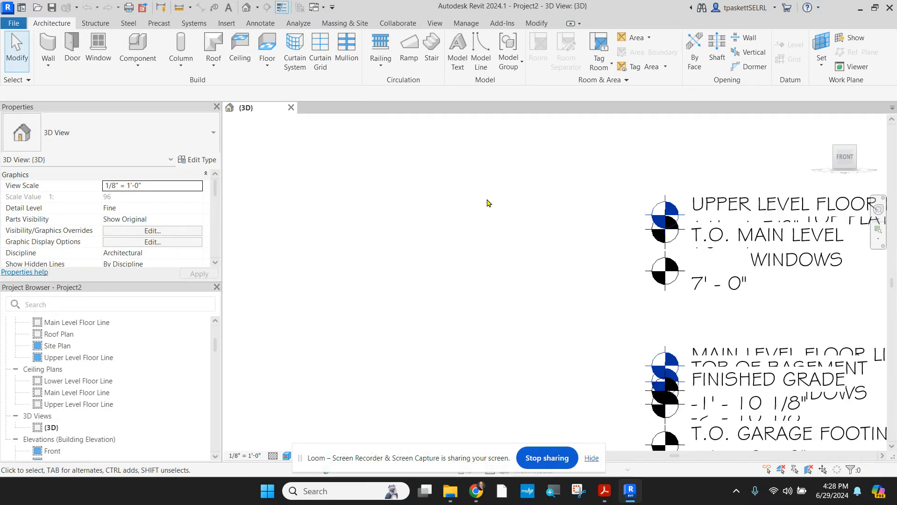
pyautogui.moveTo(494, 210); pyautogui.dragTo(645, 276, button='middle')
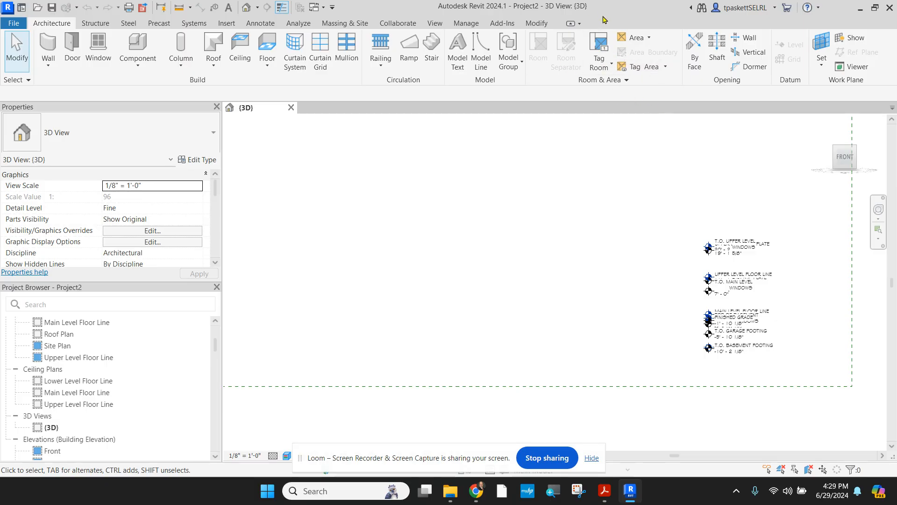
# Review the available tools for structure, steel, precast, systems, inserting content, annotation and analysis.
pyautogui.click(96, 23)
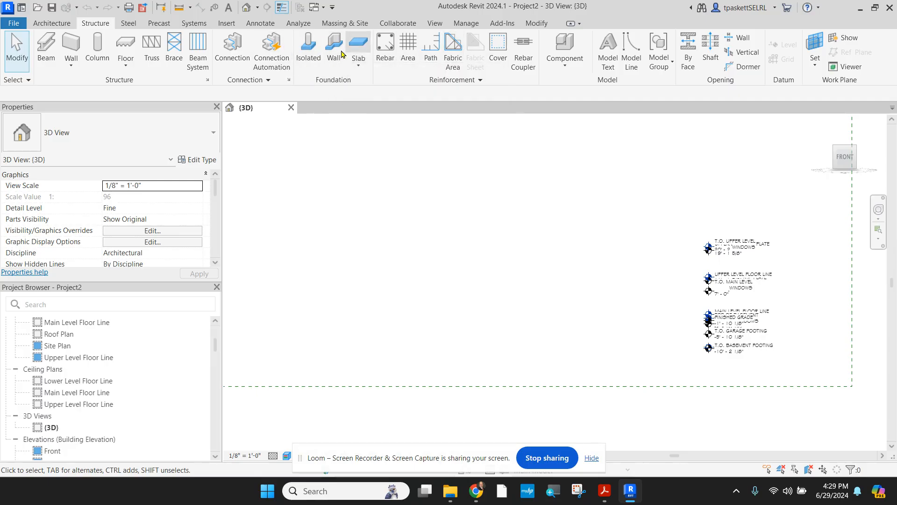
pyautogui.click(126, 24)
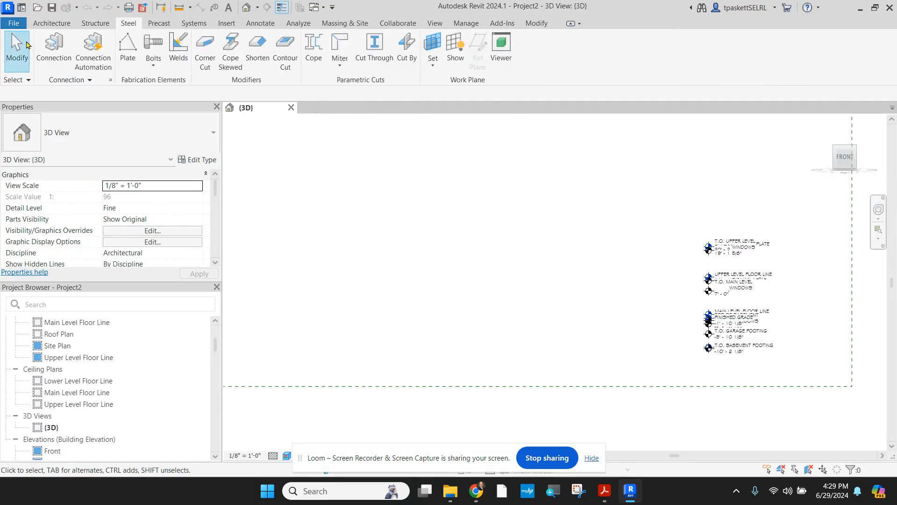
pyautogui.click(159, 23)
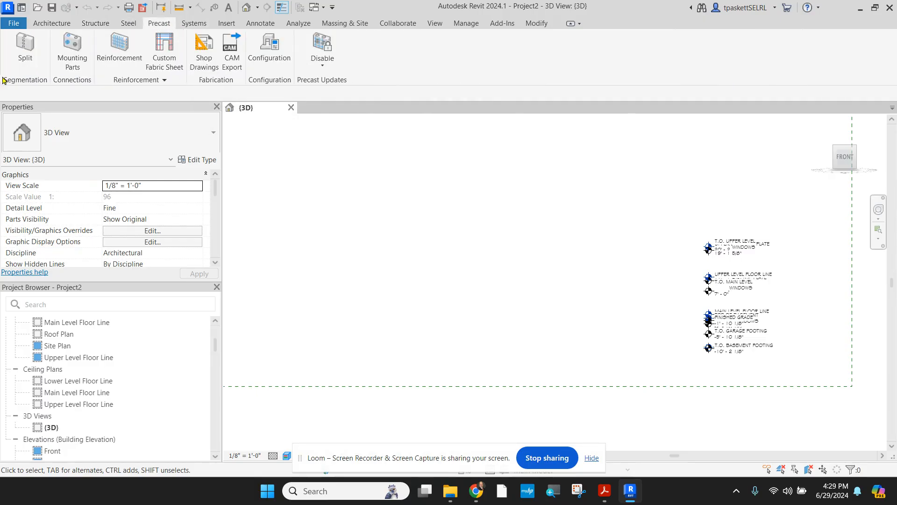
pyautogui.click(194, 24)
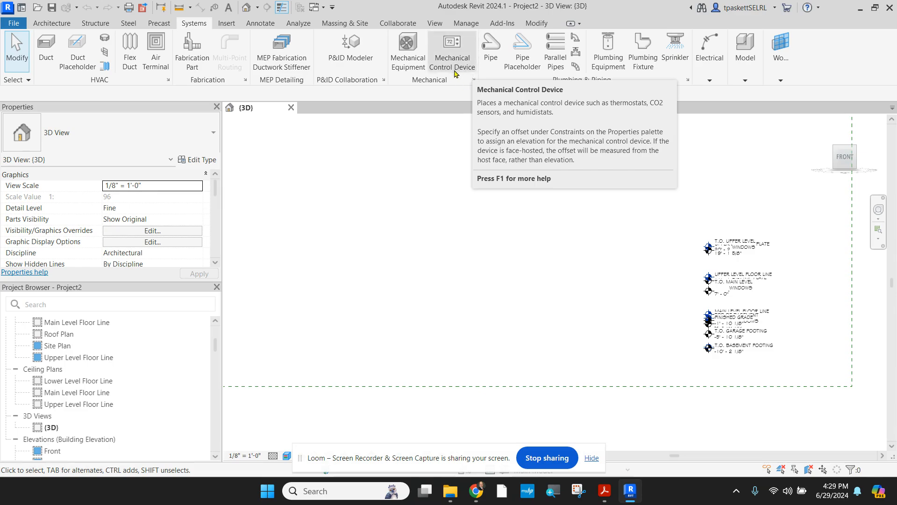
pyautogui.click(229, 23)
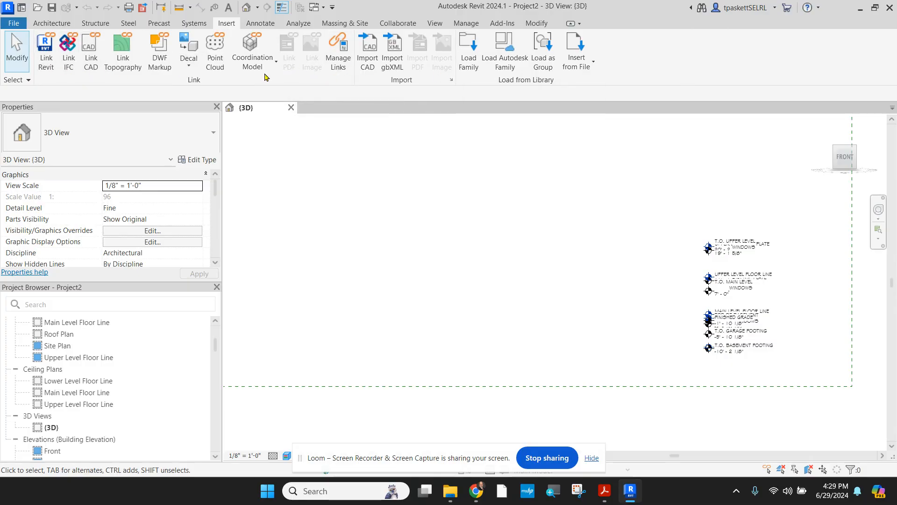
pyautogui.click(265, 27)
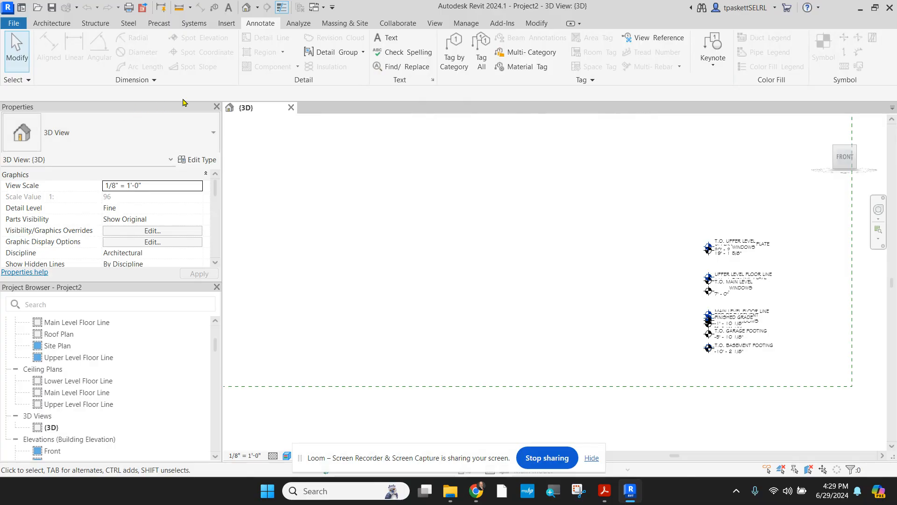
pyautogui.click(299, 24)
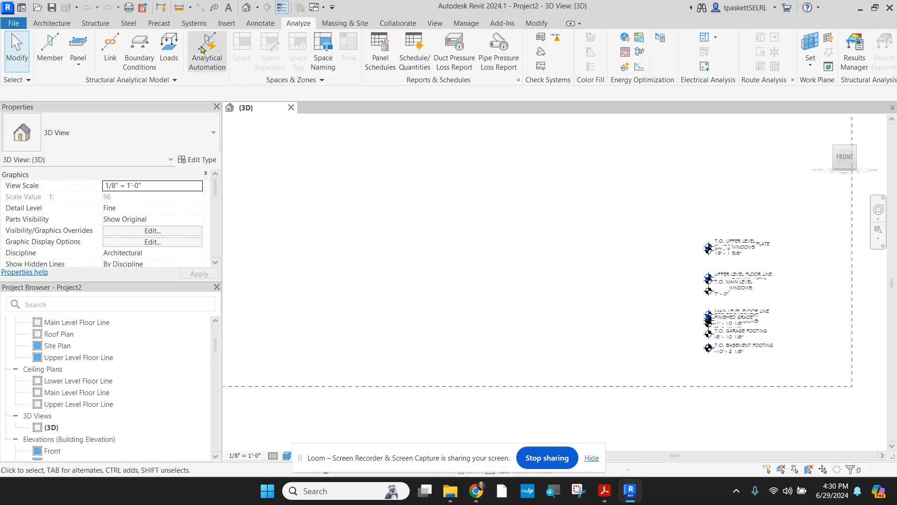
# Review the tools for massing and site, collaboration, views including the 3D view types, project management, add-ins and modifying.
pyautogui.click(341, 23)
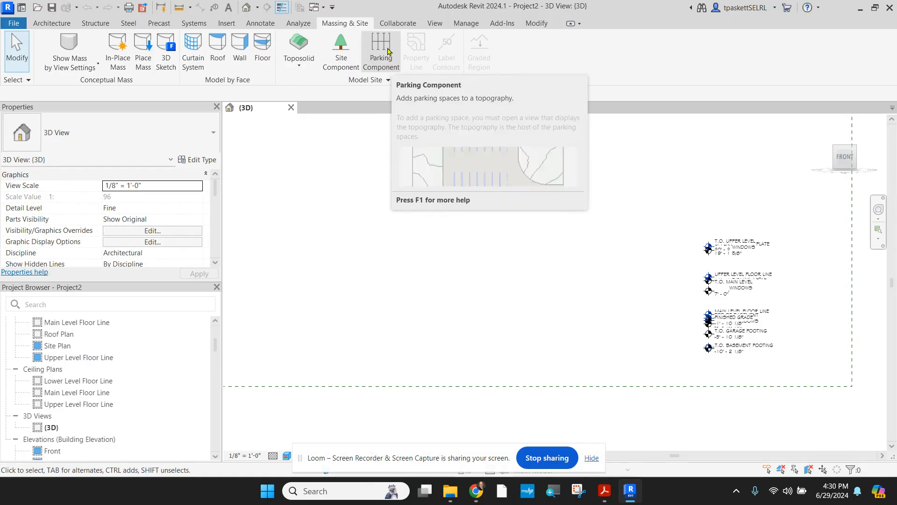
pyautogui.click(397, 23)
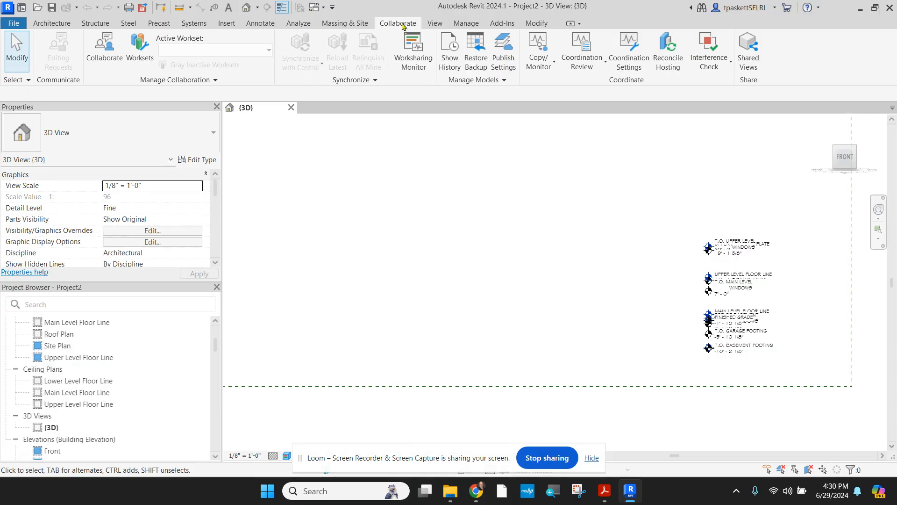
pyautogui.click(438, 24)
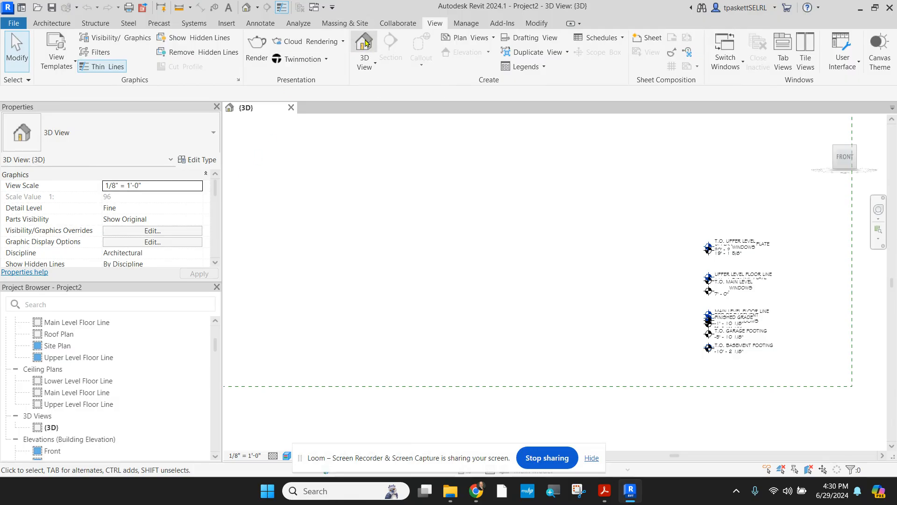
pyautogui.click(373, 65)
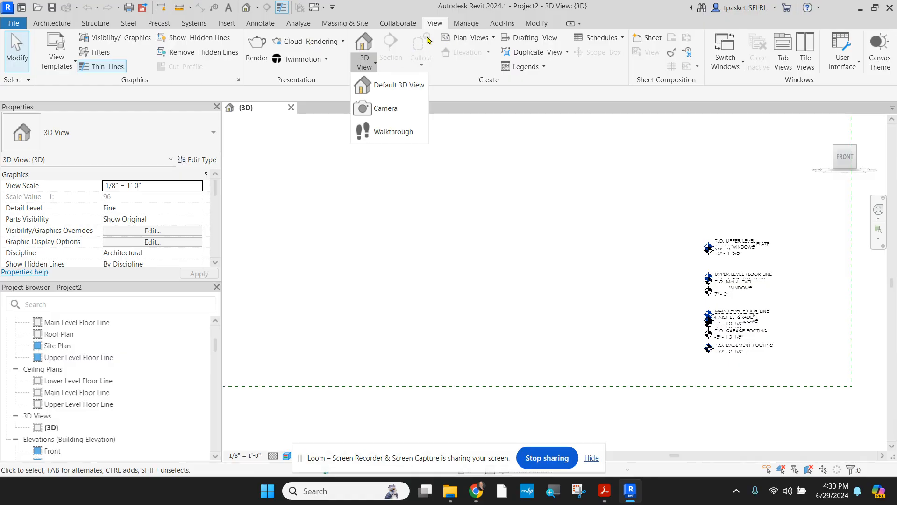
pyautogui.click(462, 25)
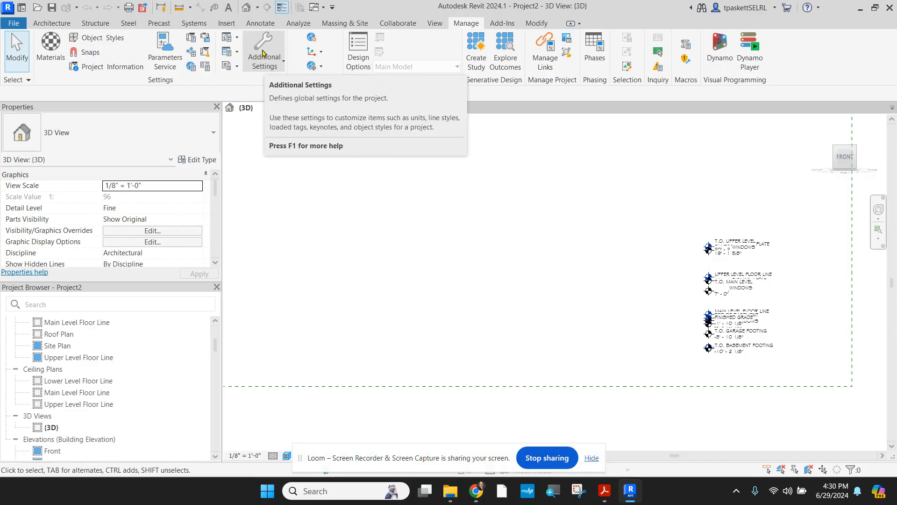
pyautogui.click(506, 26)
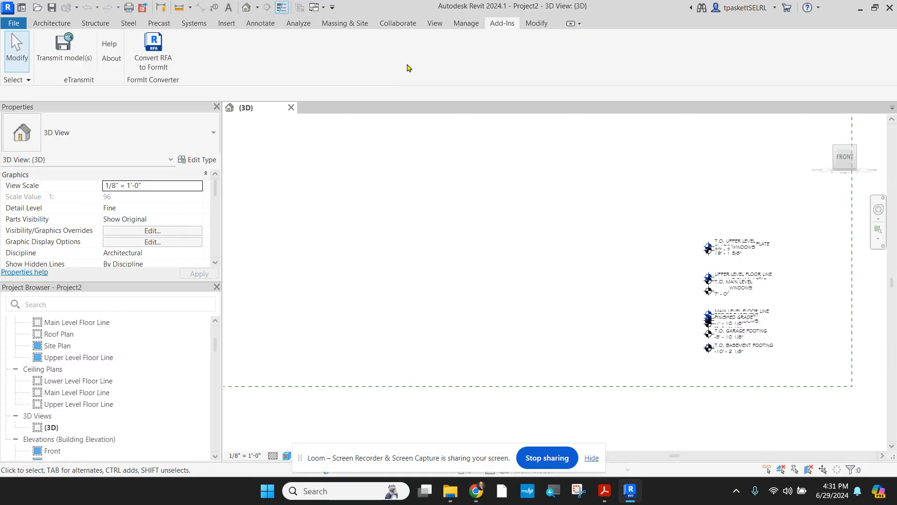
pyautogui.click(536, 24)
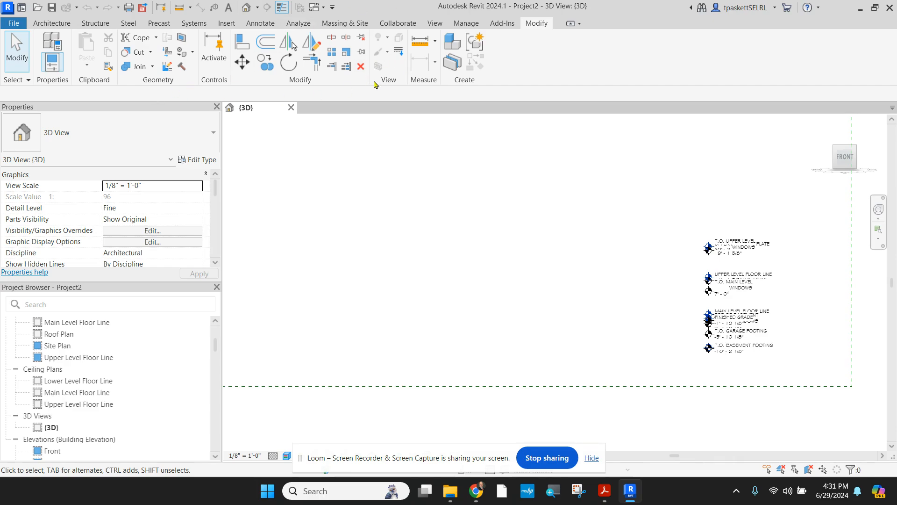
pyautogui.click(434, 41)
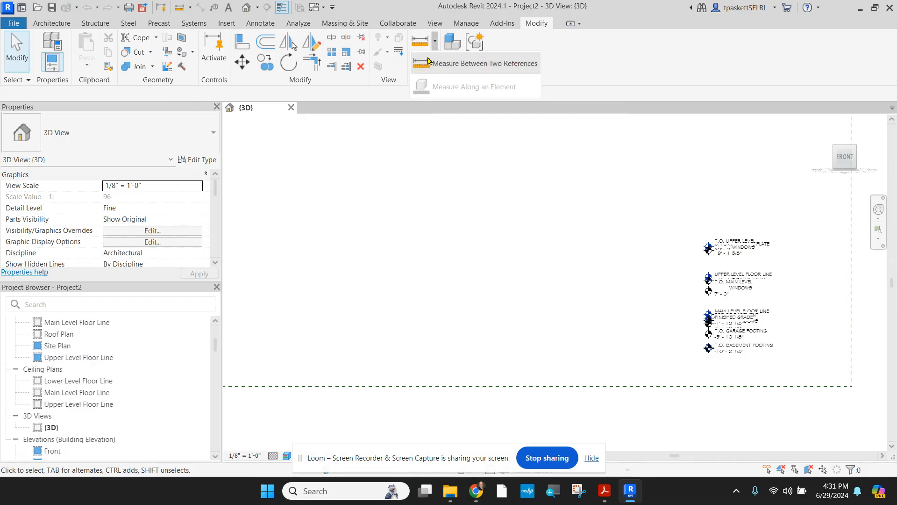
pyautogui.click(434, 48)
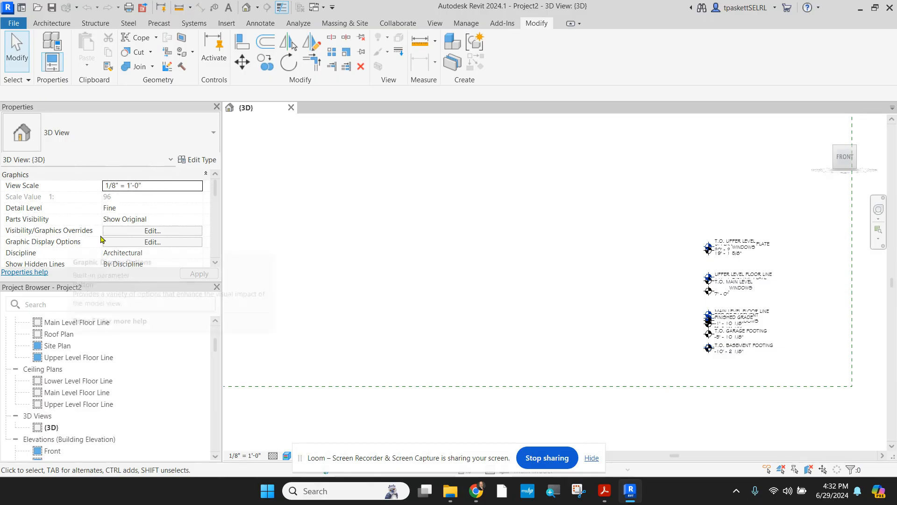
# Select the Upper Level Top Plate level and review its elevation, extents, name and IFC properties.
pyautogui.click(759, 253)
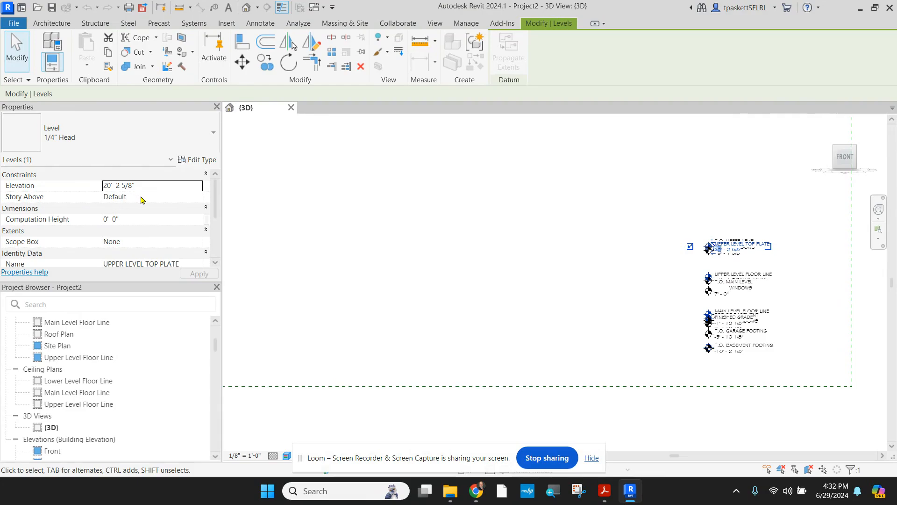
pyautogui.scroll(-2, 140, 200)
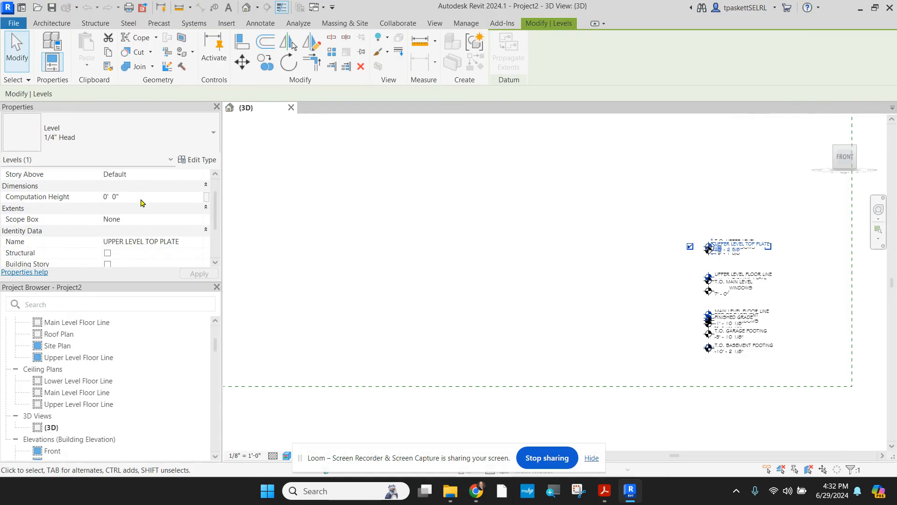
pyautogui.click(154, 244)
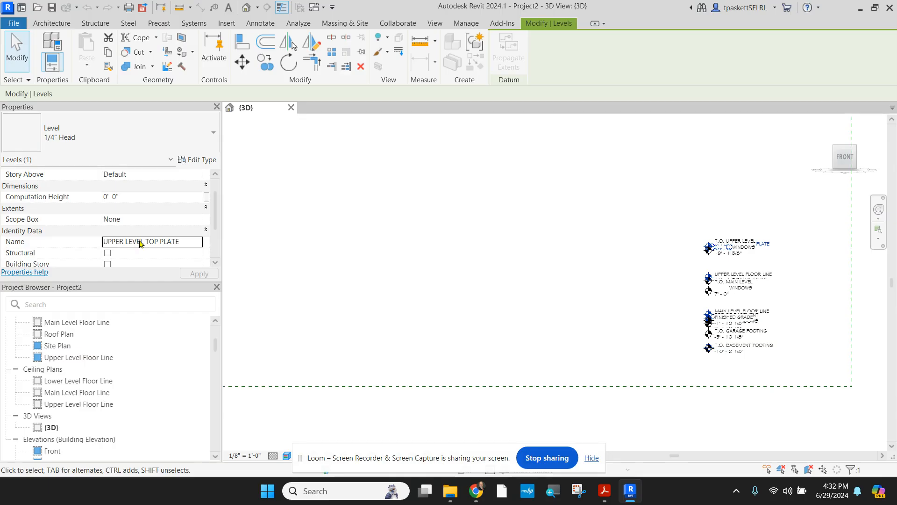
pyautogui.scroll(-4, 140, 243)
pyautogui.scroll(-1, 139, 244)
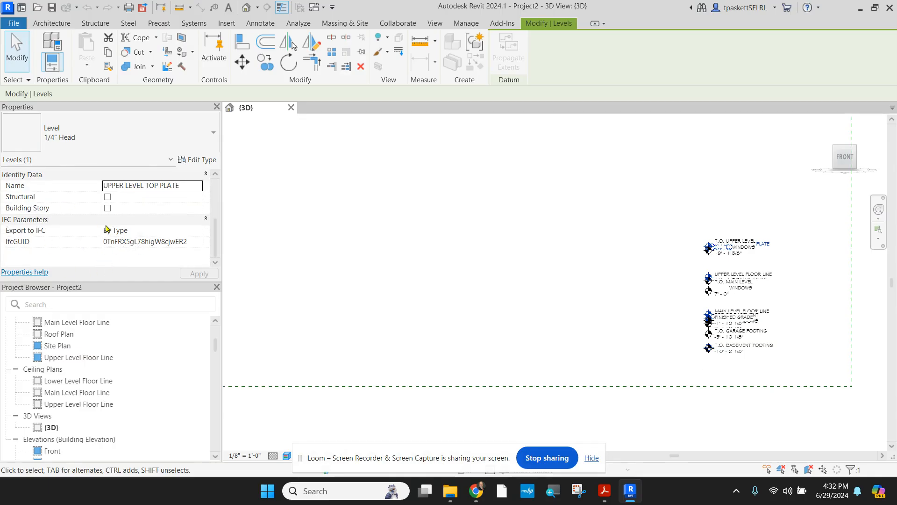
pyautogui.click(522, 235)
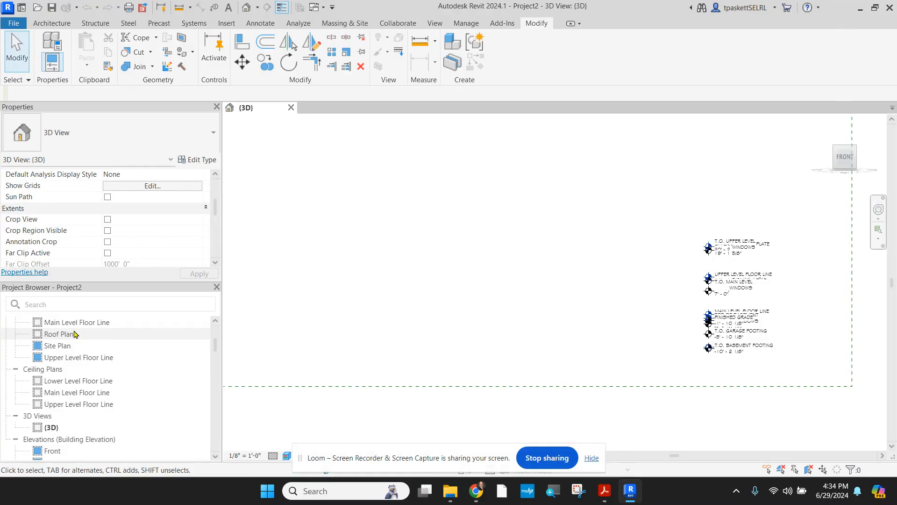
# Review the project's structural plans, floor plans, ceiling plans, 3D views and building elevations.
pyautogui.scroll(3, 75, 333)
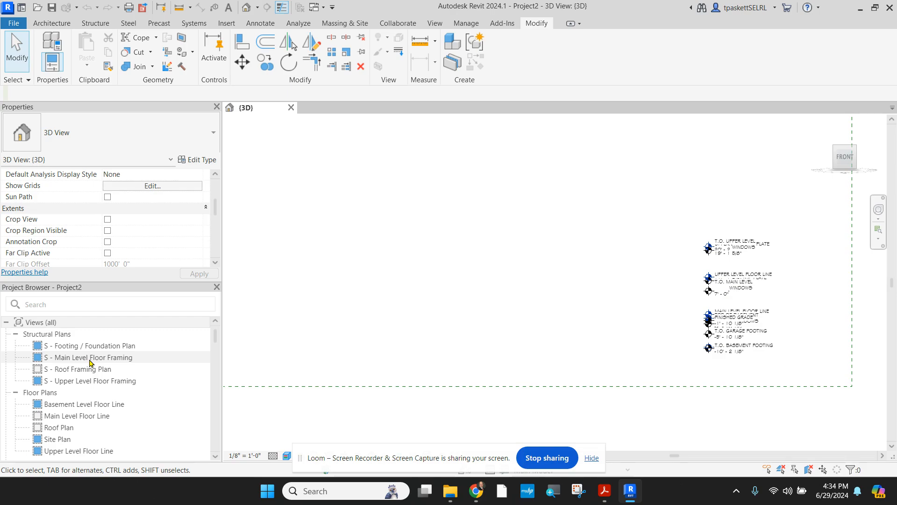
pyautogui.scroll(-2, 70, 364)
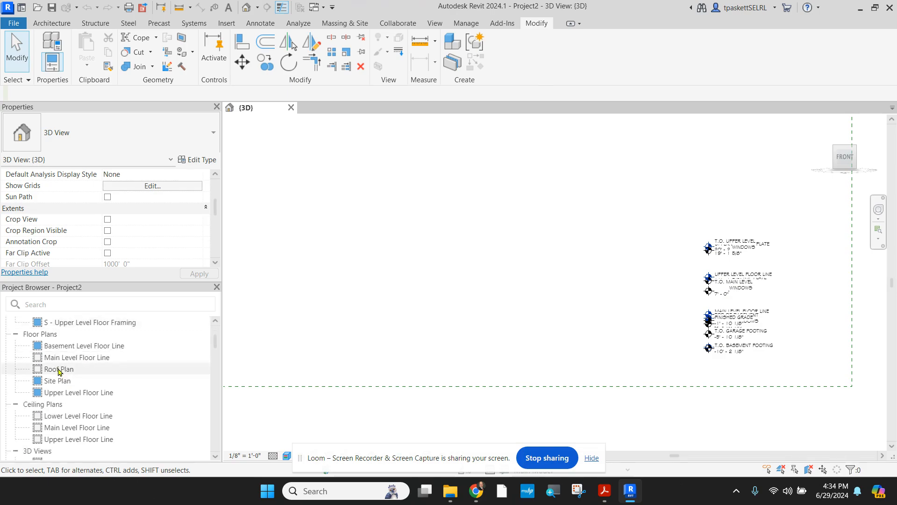
pyautogui.scroll(-2, 50, 344)
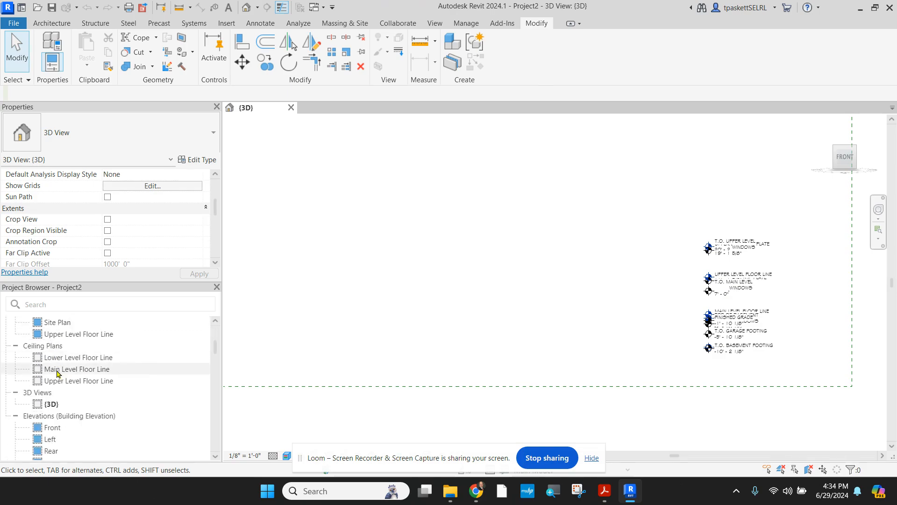
pyautogui.scroll(-2, 59, 369)
pyautogui.scroll(2, 59, 358)
pyautogui.scroll(-2, 60, 364)
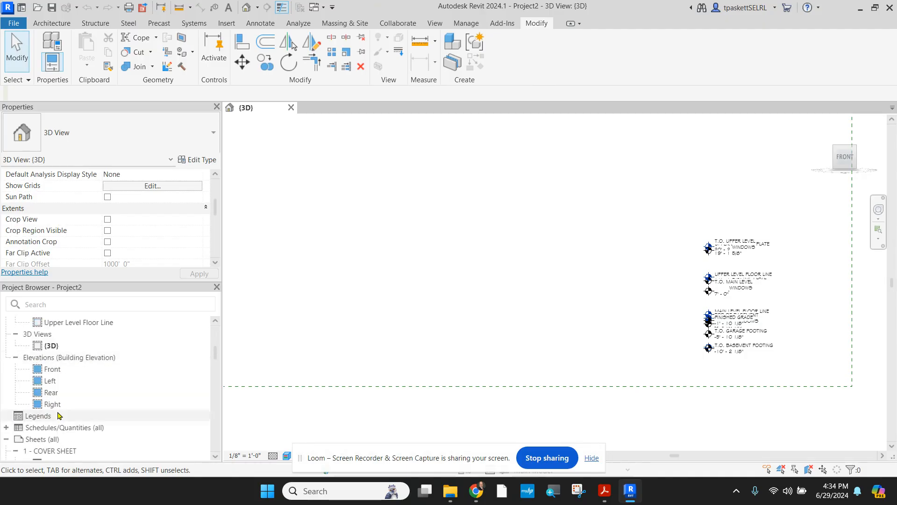
pyautogui.scroll(2, 68, 372)
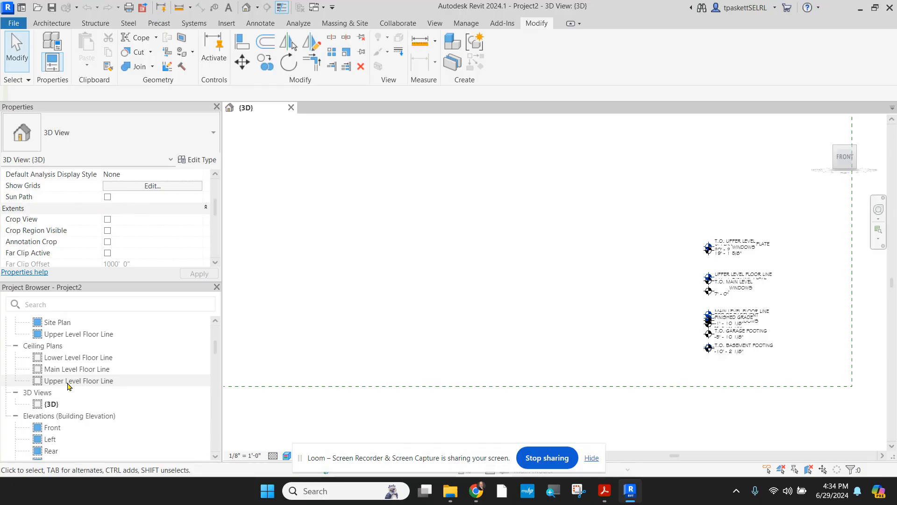
pyautogui.scroll(2, 68, 388)
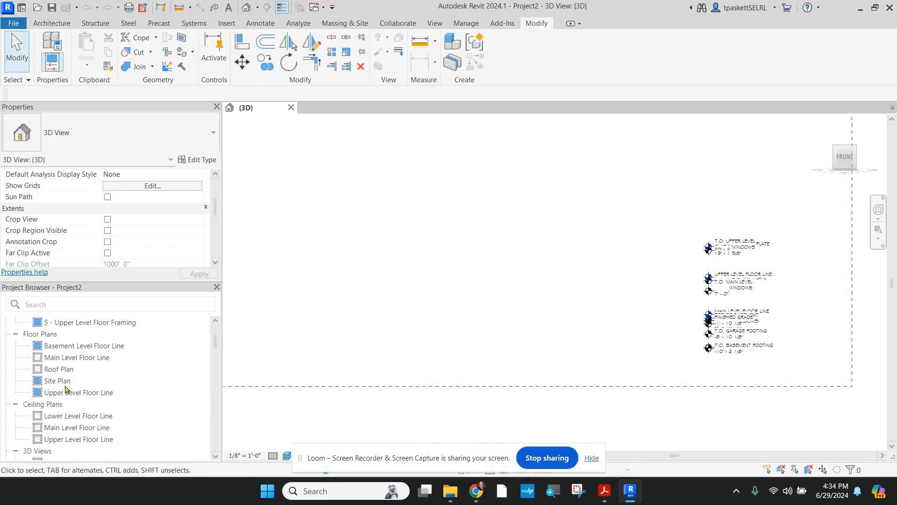
pyautogui.rightClick(67, 350)
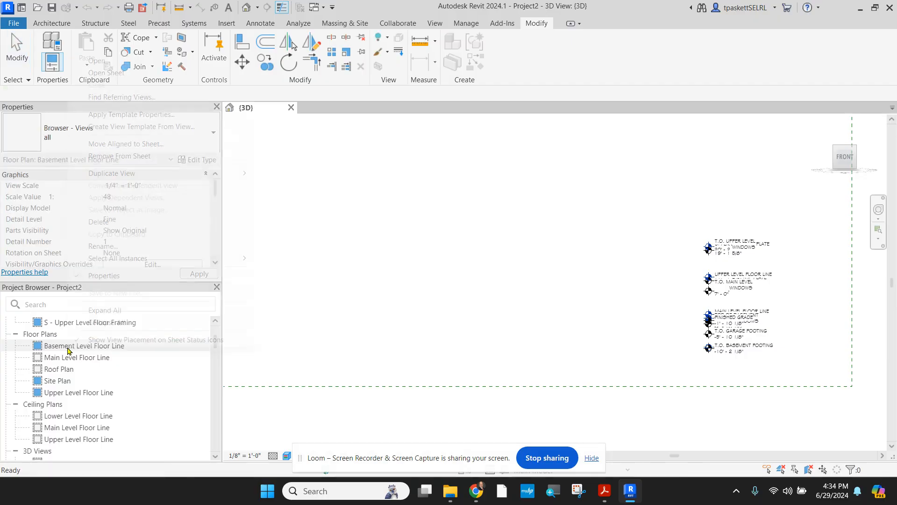
pyautogui.click(102, 247)
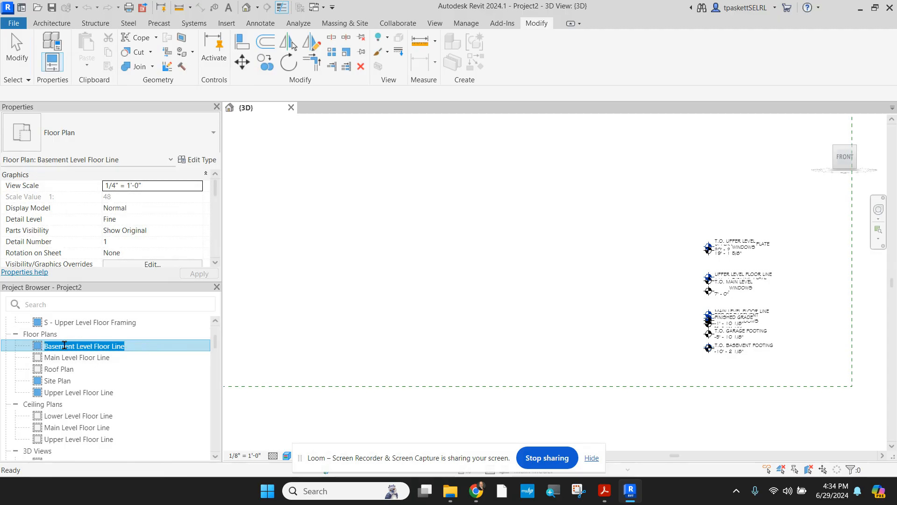
pyautogui.doubleClick(75, 346)
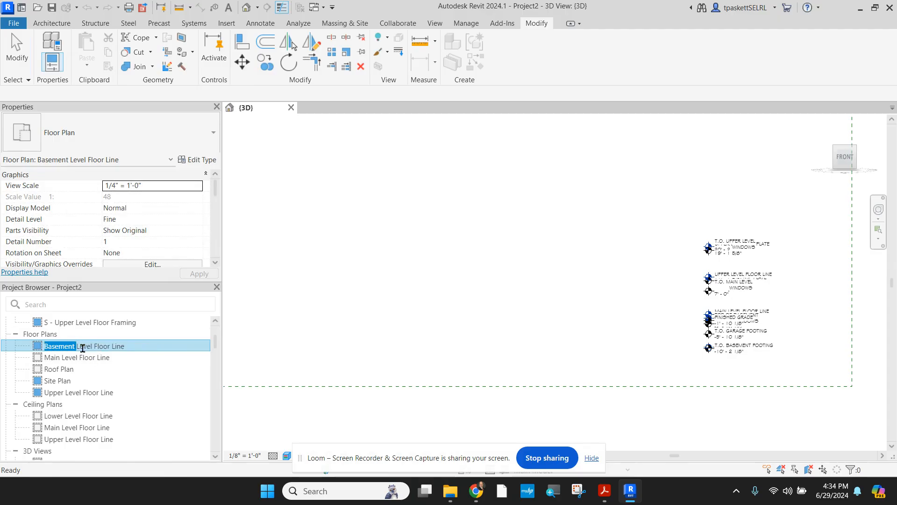
pyautogui.click(94, 347)
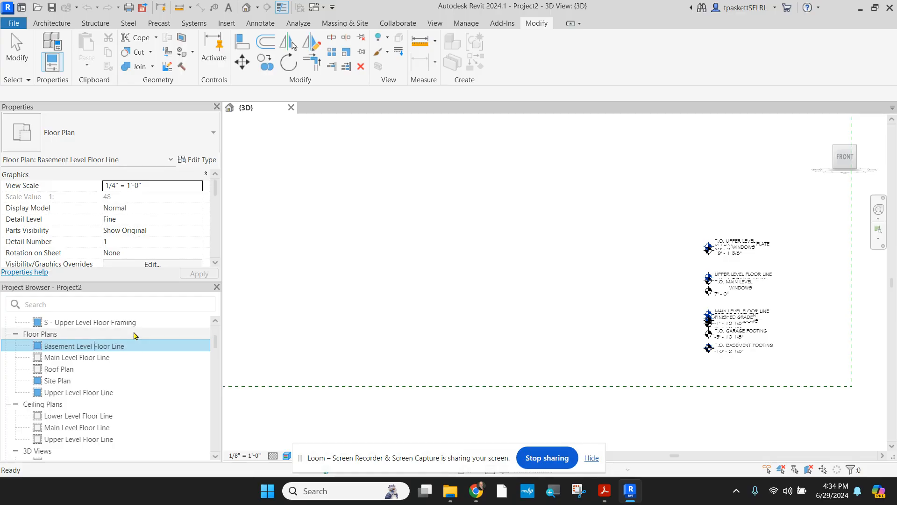
pyautogui.press('Escape')
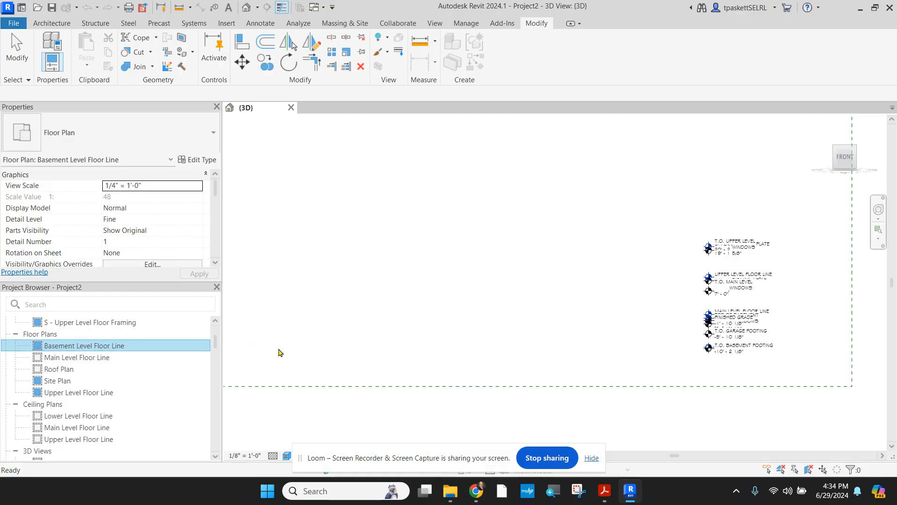
# Open the Main Level Floor Line floor plan and inspect the Grids and Levels scope box around the drawing area.
pyautogui.doubleClick(65, 359)
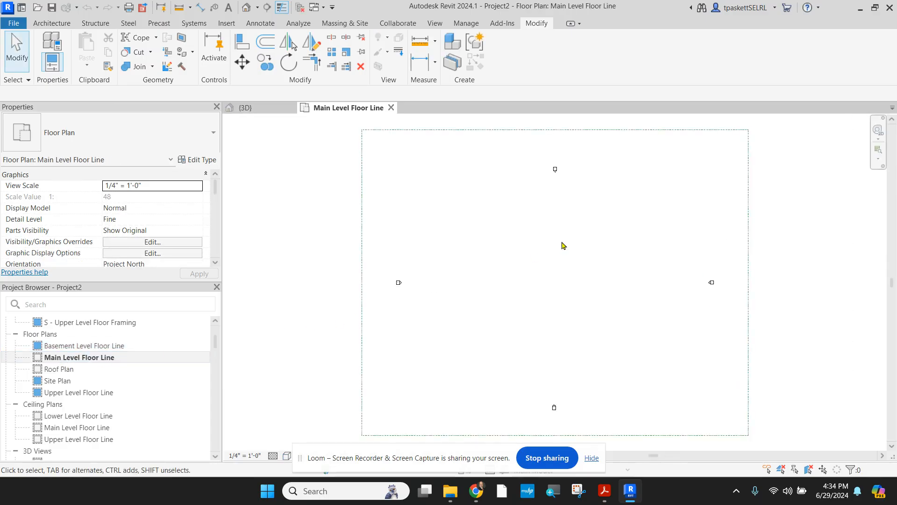
pyautogui.click(444, 130)
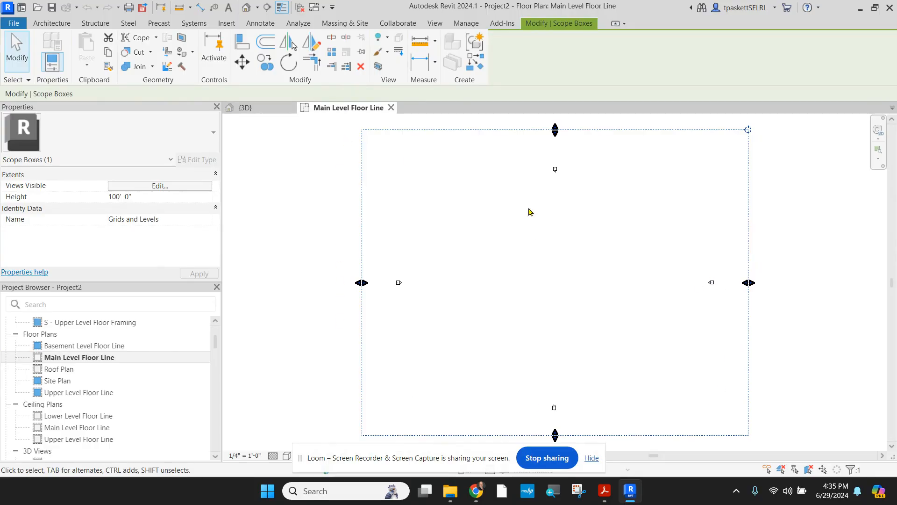
pyautogui.click(483, 166)
# Select each of the four building elevation markers in the Main Level Floor Line plan in turn.
pyautogui.moveTo(542, 173); pyautogui.dragTo(580, 186)
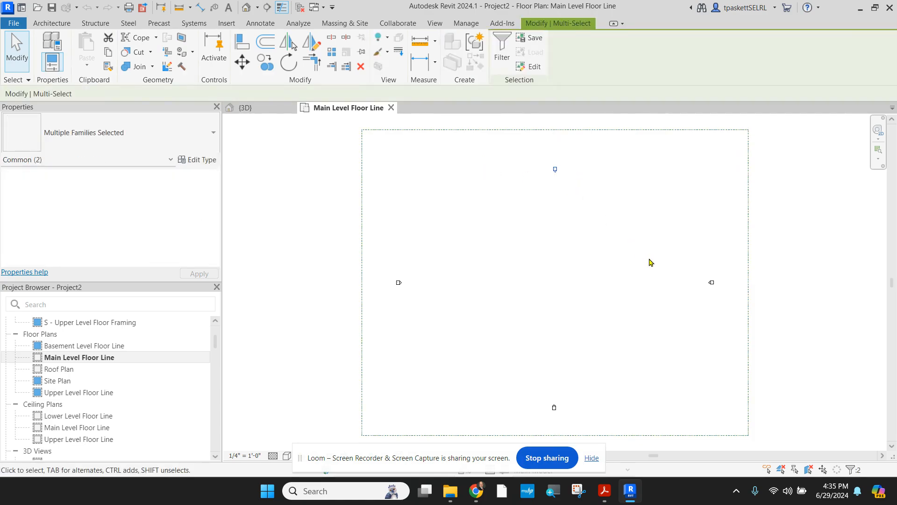
pyautogui.moveTo(681, 264); pyautogui.dragTo(724, 306)
pyautogui.moveTo(387, 276); pyautogui.dragTo(440, 323)
pyautogui.moveTo(536, 391); pyautogui.dragTo(573, 421)
pyautogui.click(713, 283)
pyautogui.click(695, 282)
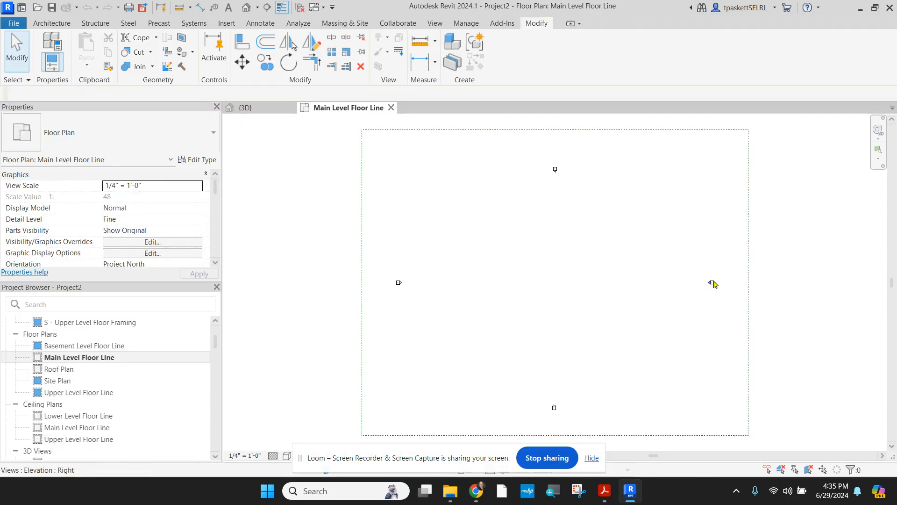
# Try moving the Right elevation's view line inward toward the plan's center, and return it to its marker.
pyautogui.click(711, 282)
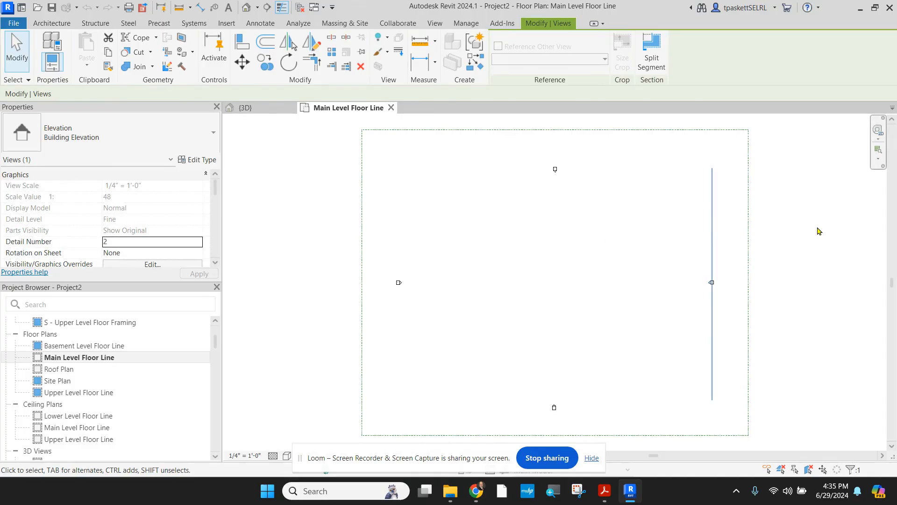
pyautogui.moveTo(711, 241); pyautogui.dragTo(636, 239)
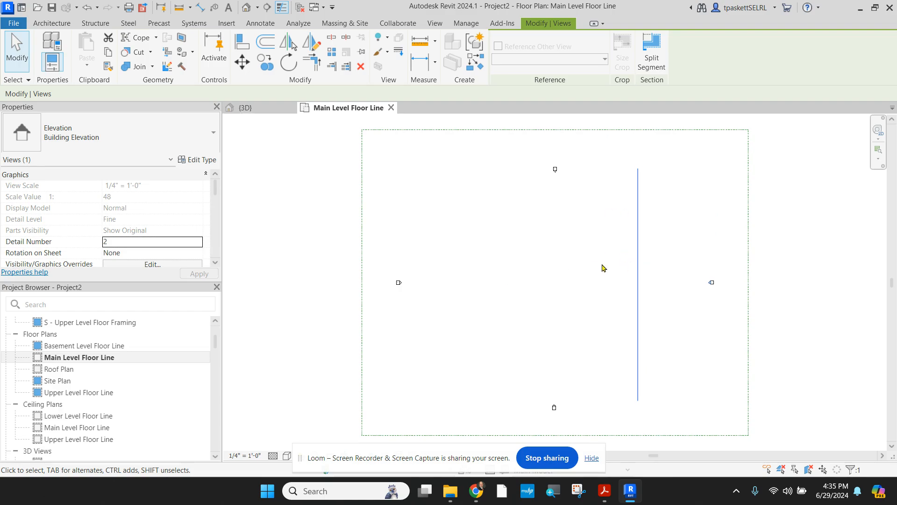
pyautogui.moveTo(638, 270); pyautogui.dragTo(712, 275)
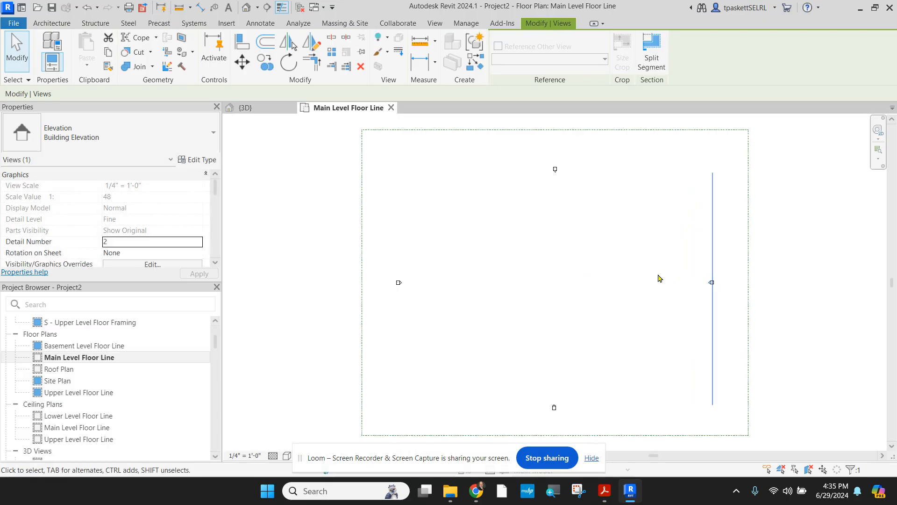
pyautogui.click(587, 278)
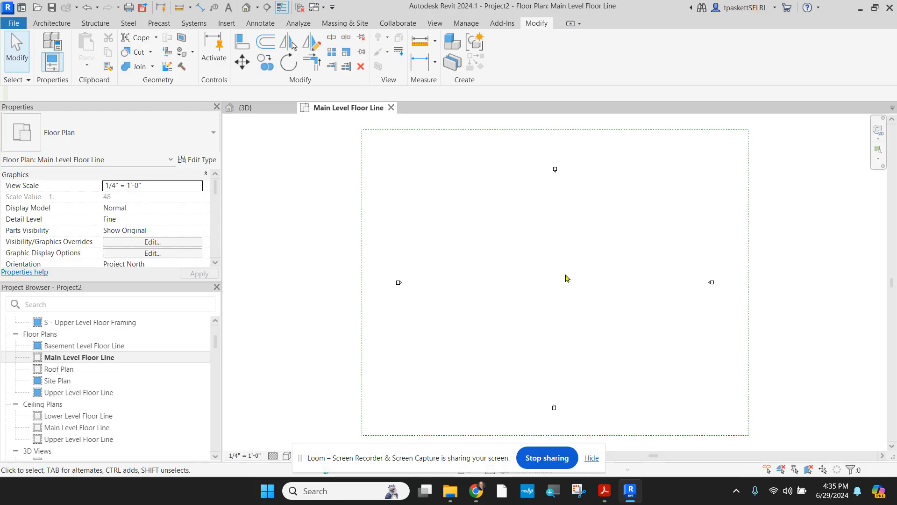